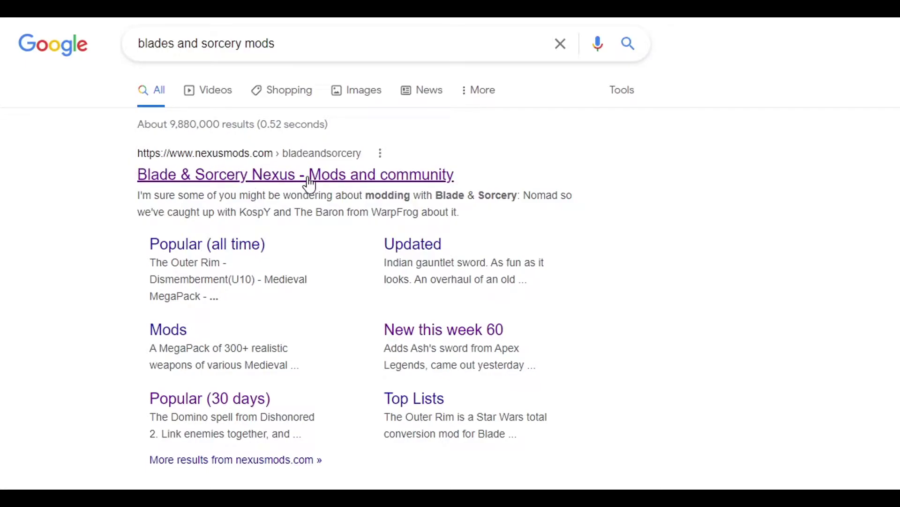
# - Open the 'Blade & Sorcery Nexus - Mods and community' result for 'blades and sorcery mods'
pyautogui.click(351, 178)
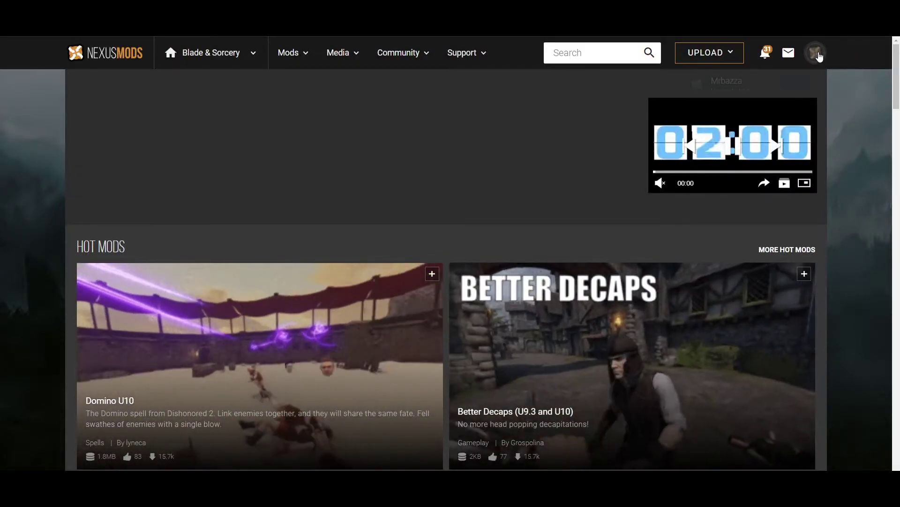
# - Browse the Hot Mods list, then search the Blade & Sorcery mods for 'blood'
pyautogui.click(816, 53)
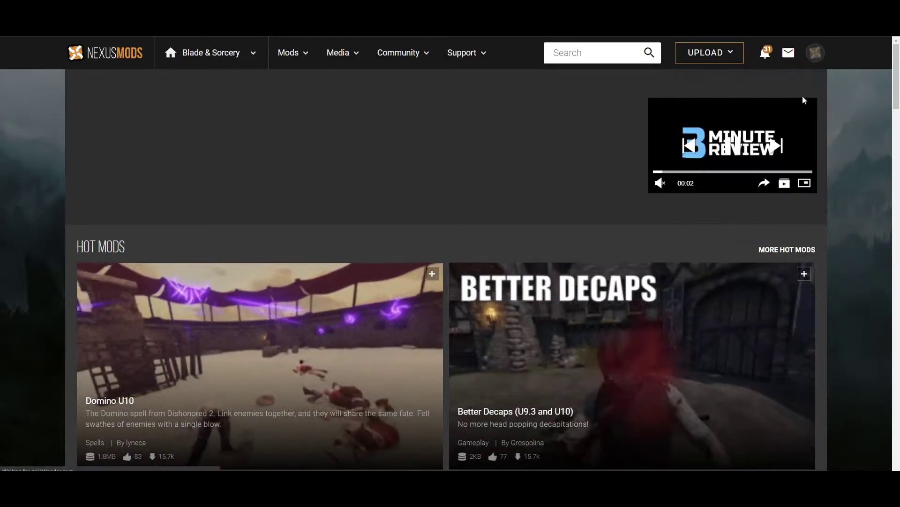
pyautogui.scroll(-3, 334, 213)
pyautogui.scroll(-1, 261, 372)
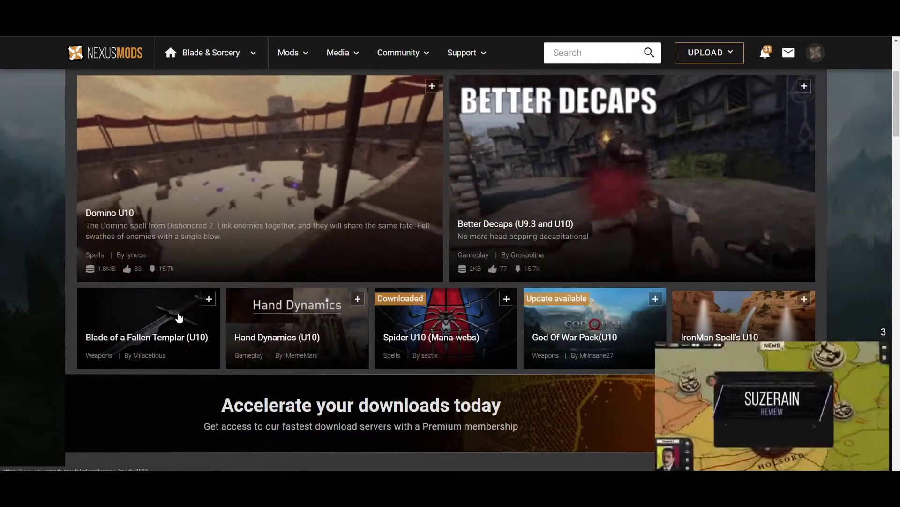
pyautogui.scroll(1, 206, 370)
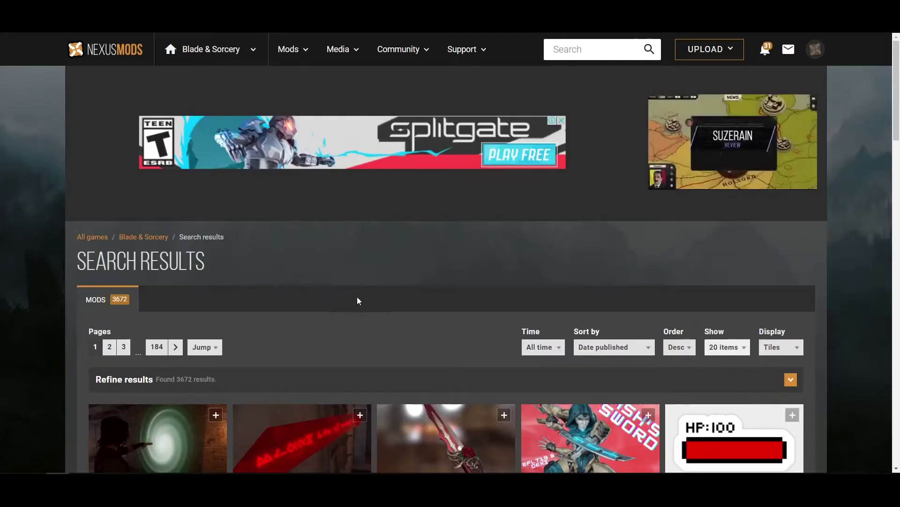
pyautogui.scroll(-2, 371, 303)
pyautogui.scroll(2, 380, 306)
pyautogui.click(570, 55)
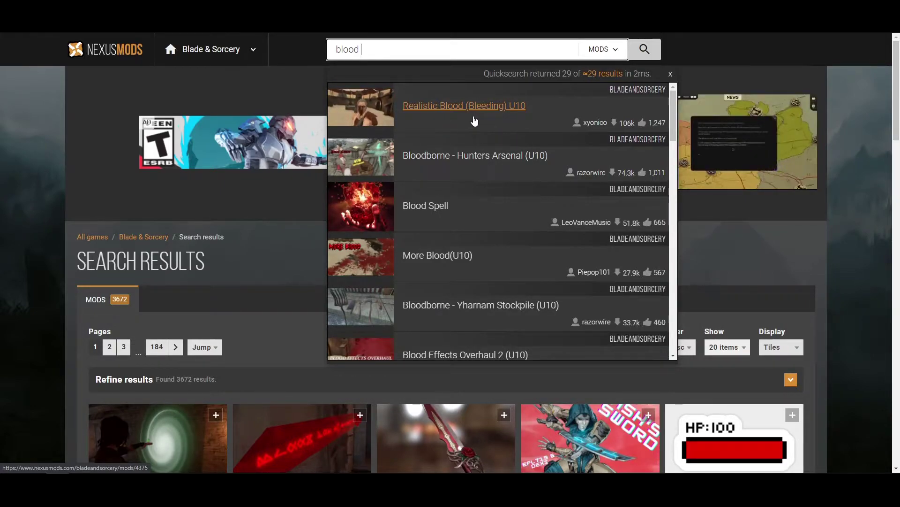
# - Open the Realistic Blood (Bleeding) U10 page, read its description, and go to its manual download
pyautogui.click(473, 116)
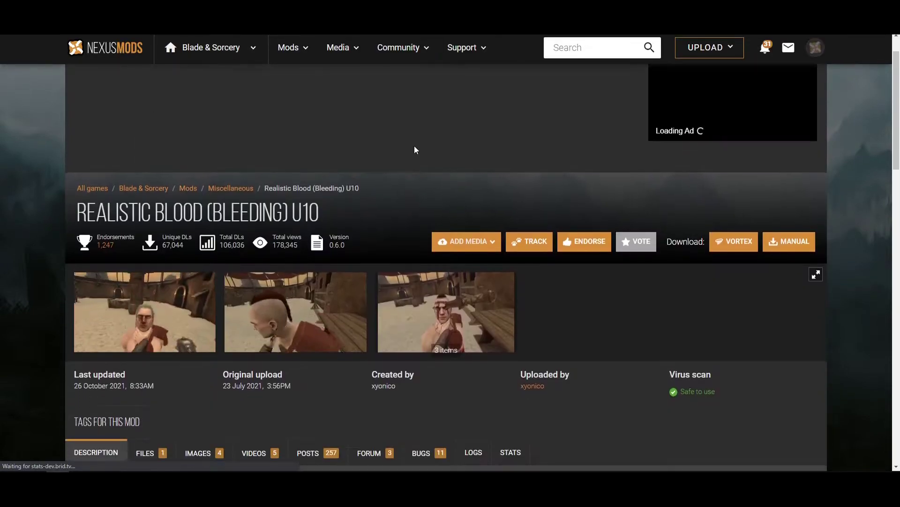
pyautogui.scroll(-1, 414, 149)
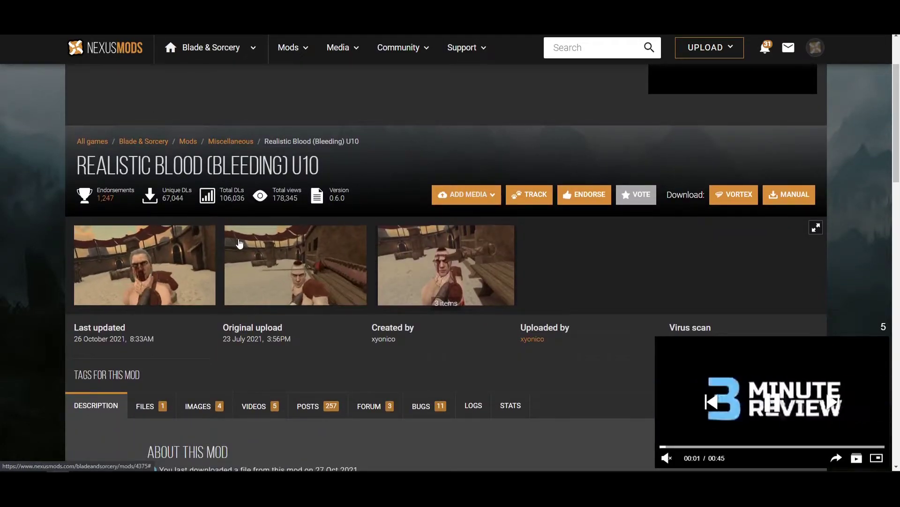
pyautogui.scroll(-4, 356, 272)
pyautogui.scroll(4, 356, 269)
pyautogui.scroll(-4, 353, 266)
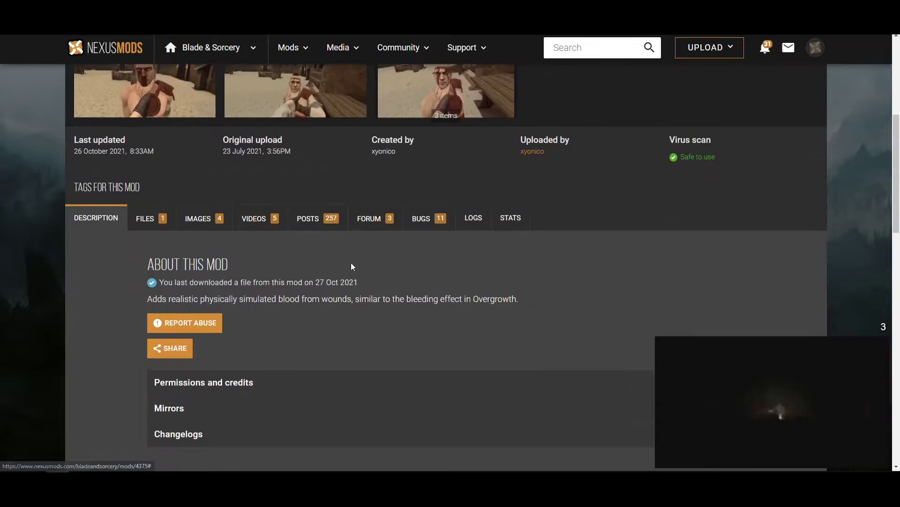
pyautogui.scroll(2, 353, 266)
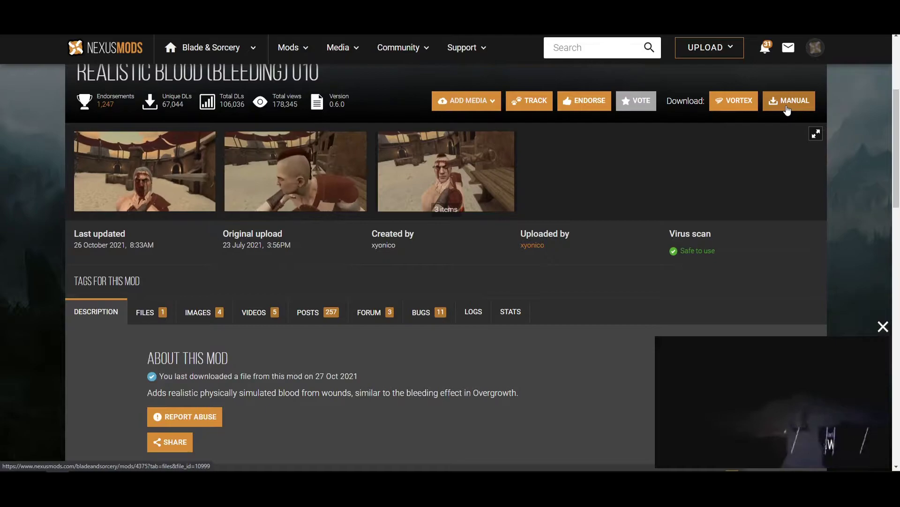
pyautogui.scroll(-2, 448, 317)
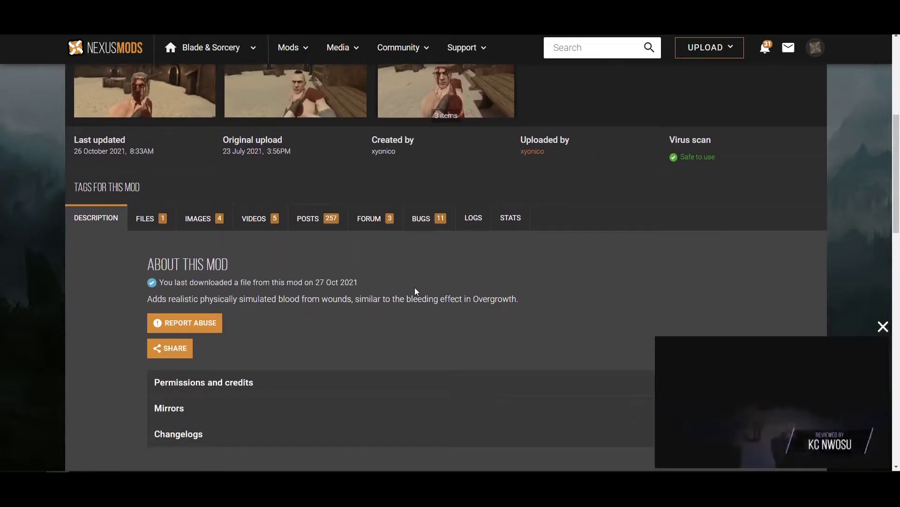
pyautogui.scroll(-2, 417, 292)
pyautogui.scroll(5, 350, 319)
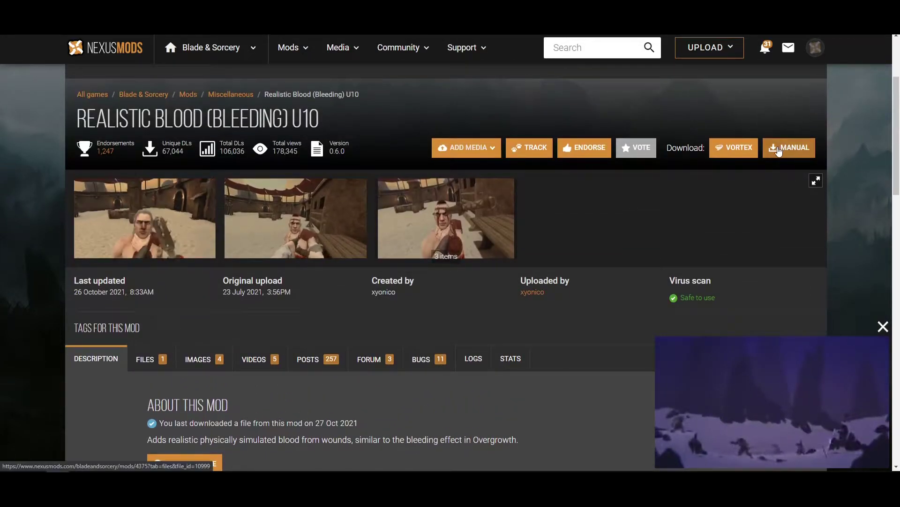
pyautogui.click(779, 150)
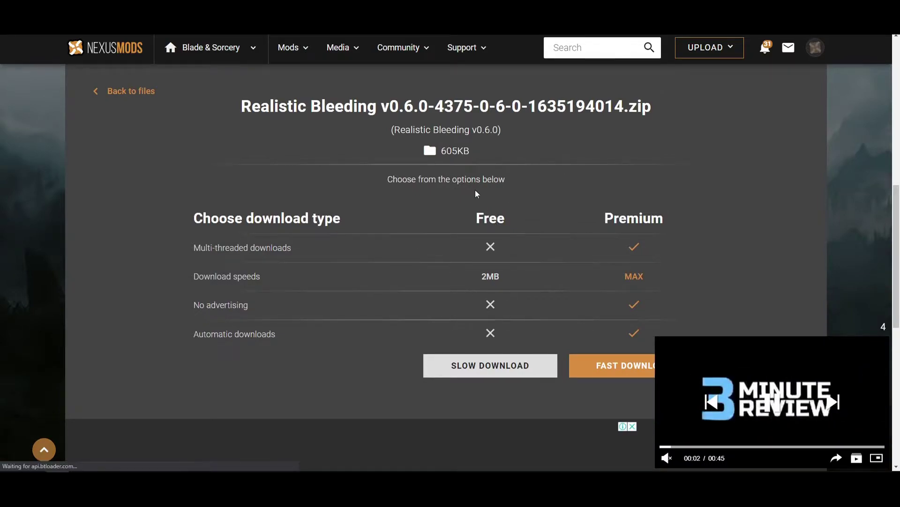
# - Slow-download the Realistic Bleeding v0.6.0 zip and open it in WinRAR
pyautogui.click(508, 370)
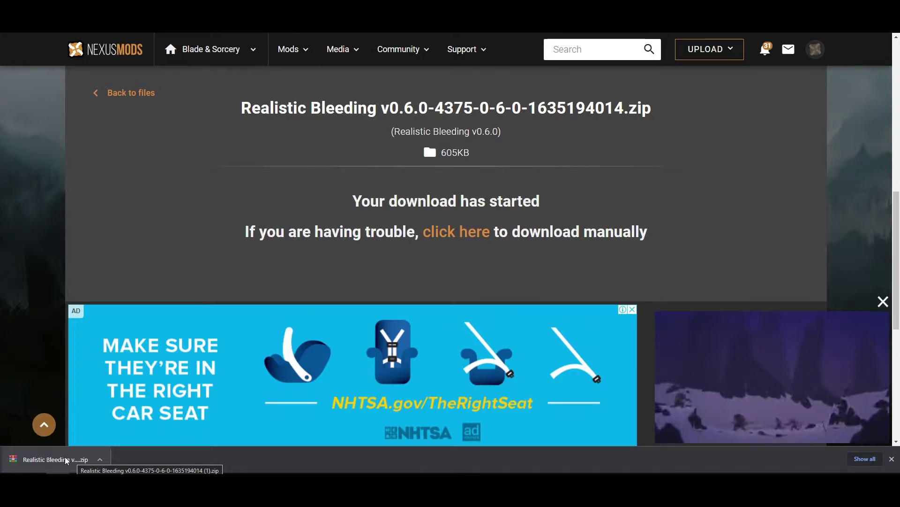
pyautogui.click(67, 462)
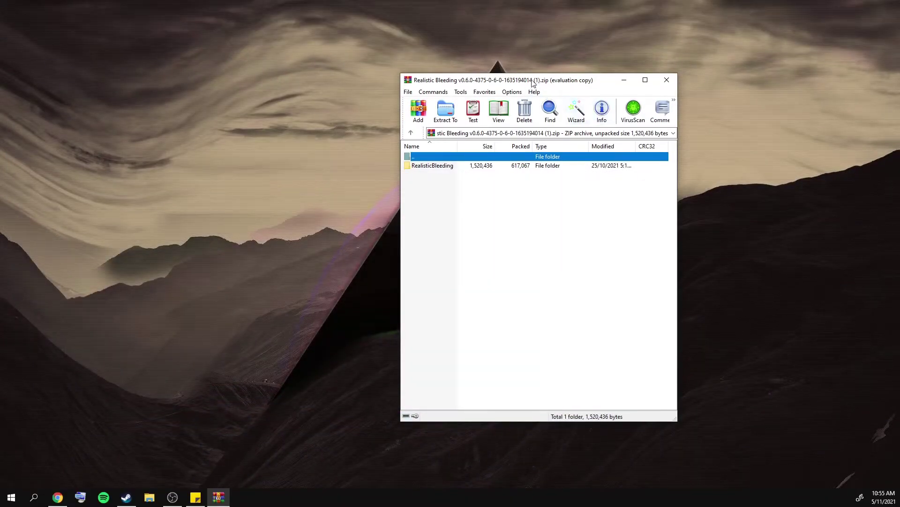
# - Move the Realistic Bleeding archive window to the right and bring up Steam's Blade & Sorcery page
pyautogui.moveTo(534, 83); pyautogui.dragTo(729, 116)
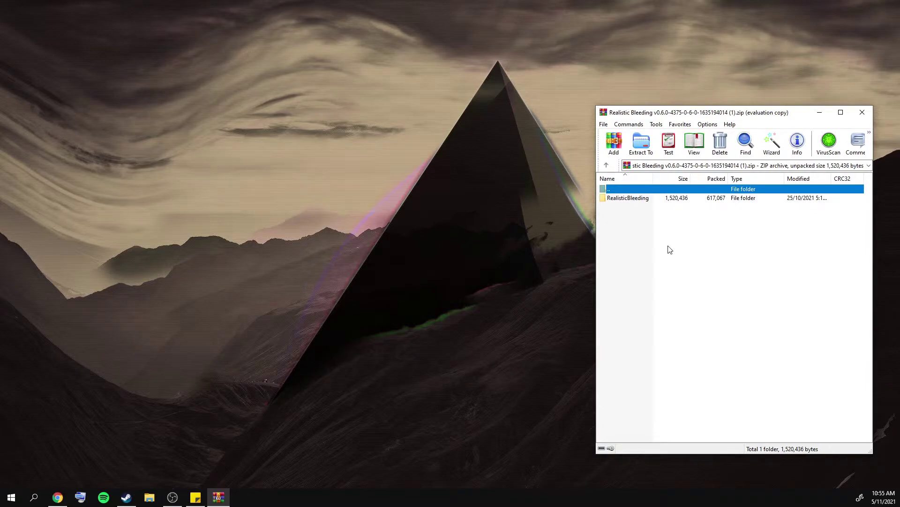
pyautogui.click(135, 501)
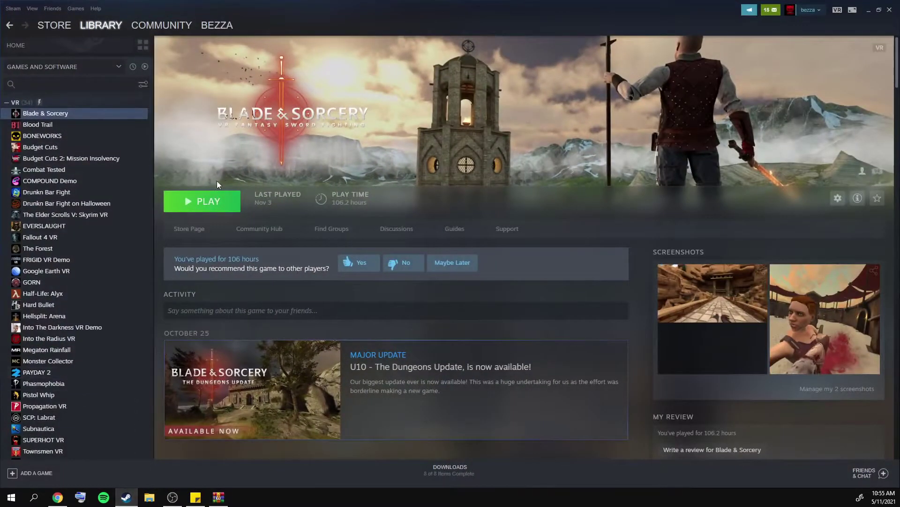
# - Open Blade & Sorcery's local install folder via Manage > Browse local files
pyautogui.rightClick(77, 114)
pyautogui.moveTo(117, 171)
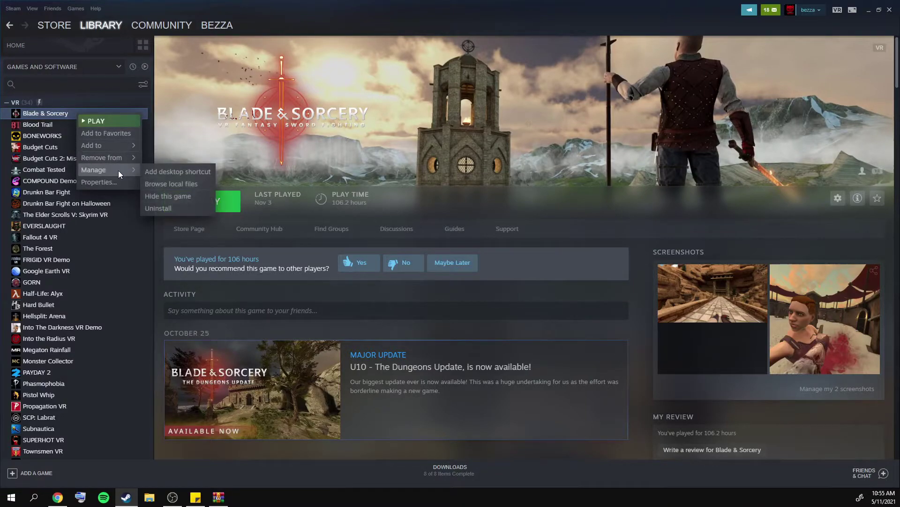
pyautogui.click(176, 184)
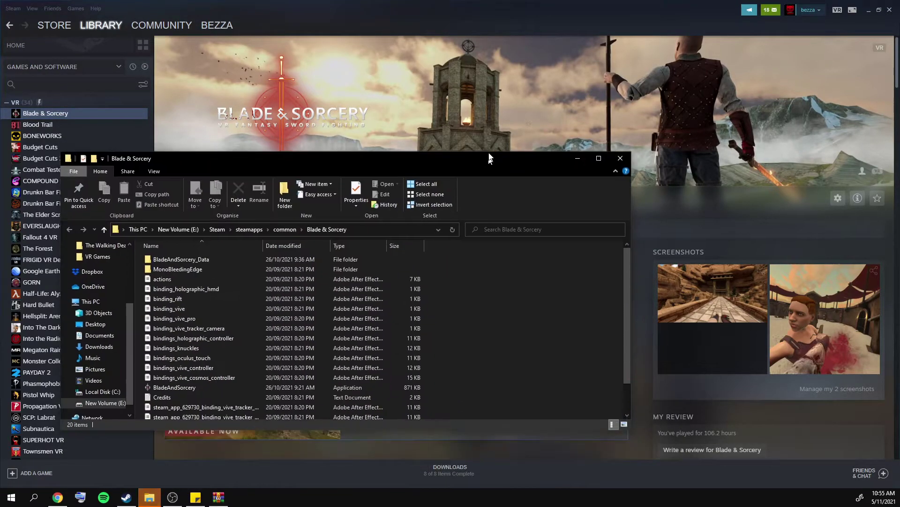
pyautogui.moveTo(484, 151); pyautogui.dragTo(538, 112)
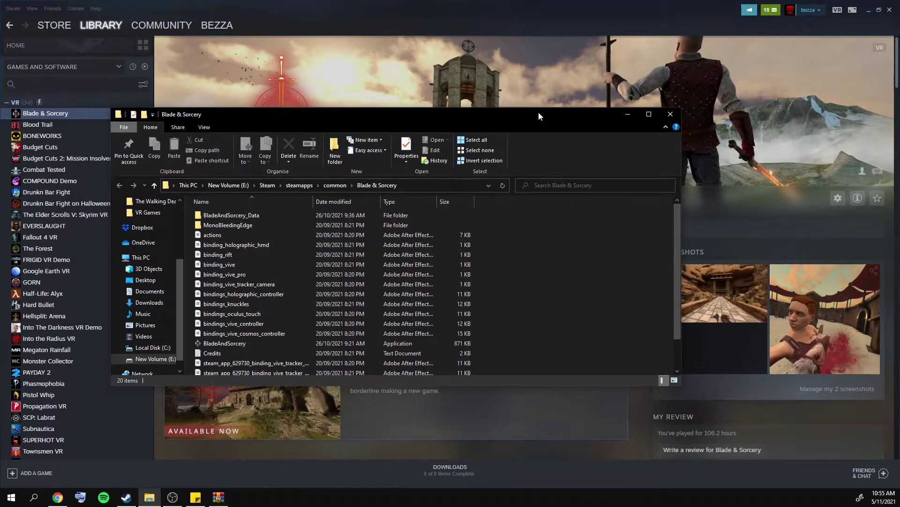
# - Navigate into BladeAndSorcery_Data\StreamingAssets\Mods in the game folder
pyautogui.doubleClick(254, 214)
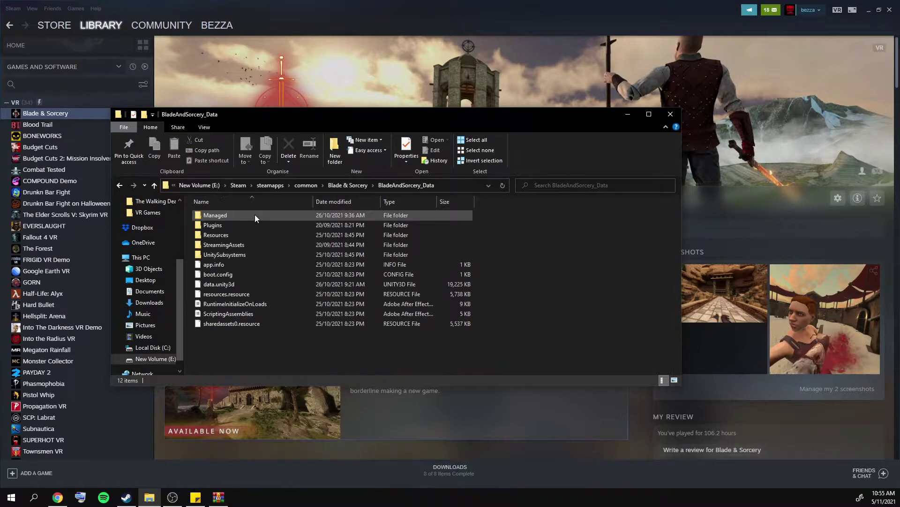
pyautogui.doubleClick(240, 244)
pyautogui.doubleClick(229, 237)
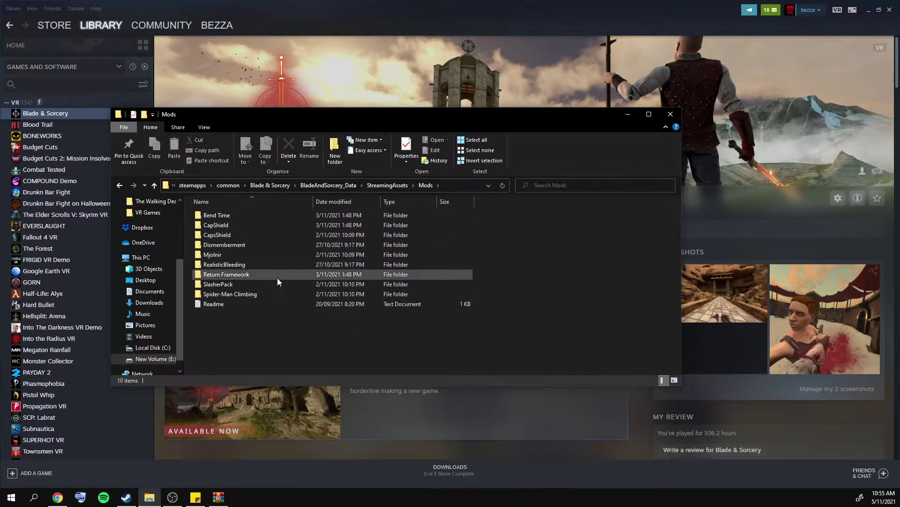
# - Drag RealisticBleeding from the archive into Mods, replacing the existing copy
pyautogui.click(217, 497)
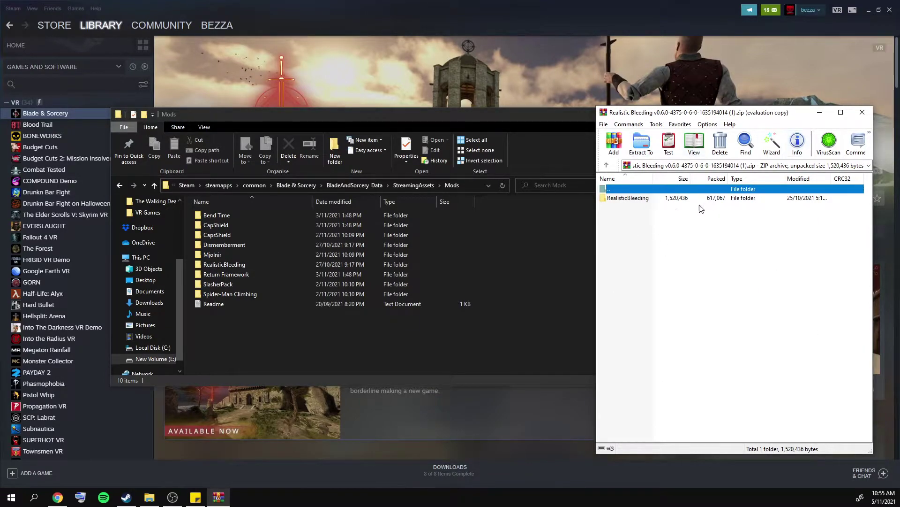
pyautogui.moveTo(624, 201); pyautogui.dragTo(635, 212)
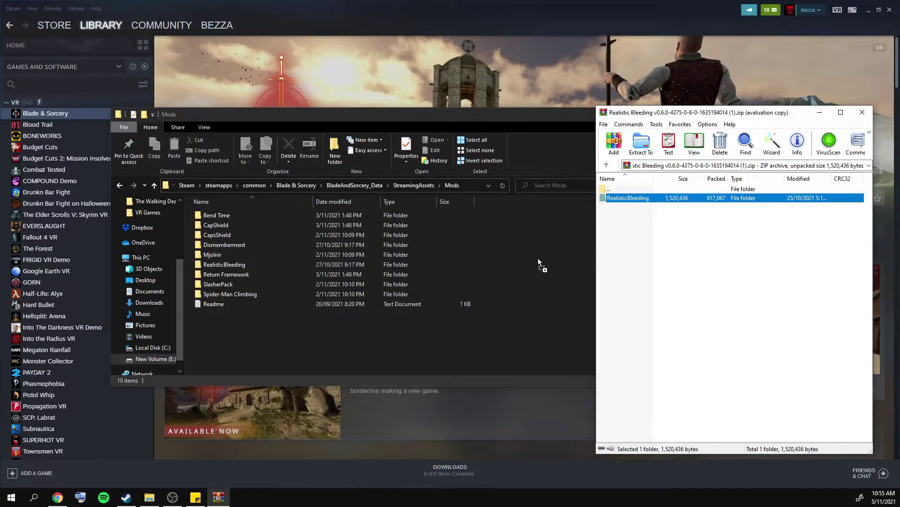
pyautogui.moveTo(398, 330); pyautogui.dragTo(383, 331)
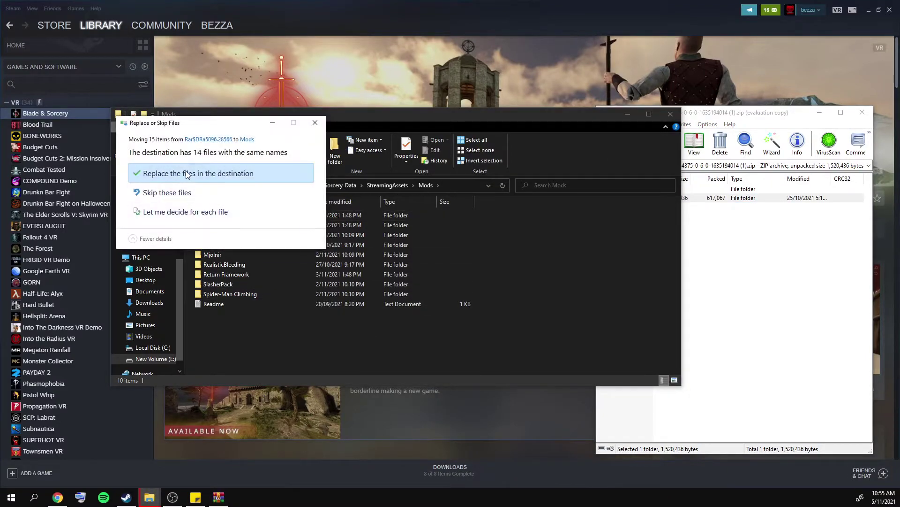
pyautogui.click(186, 173)
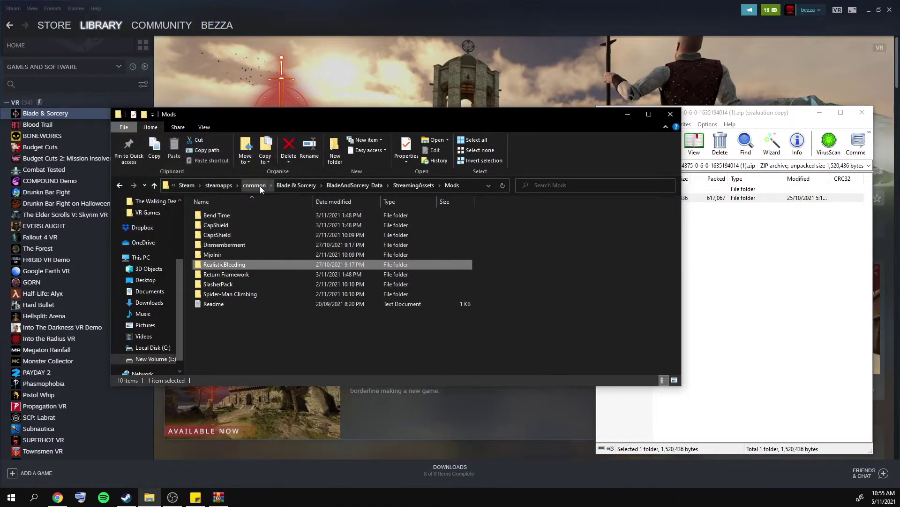
# - Close the Mods folder window and return to the Nexus Mods page
pyautogui.click(623, 273)
pyautogui.click(670, 114)
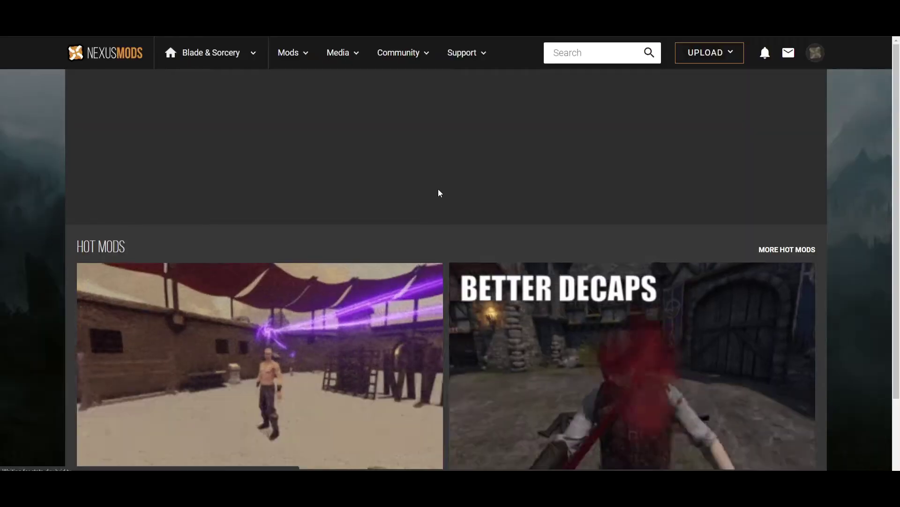
pyautogui.scroll(-8, 440, 194)
pyautogui.scroll(3, 338, 207)
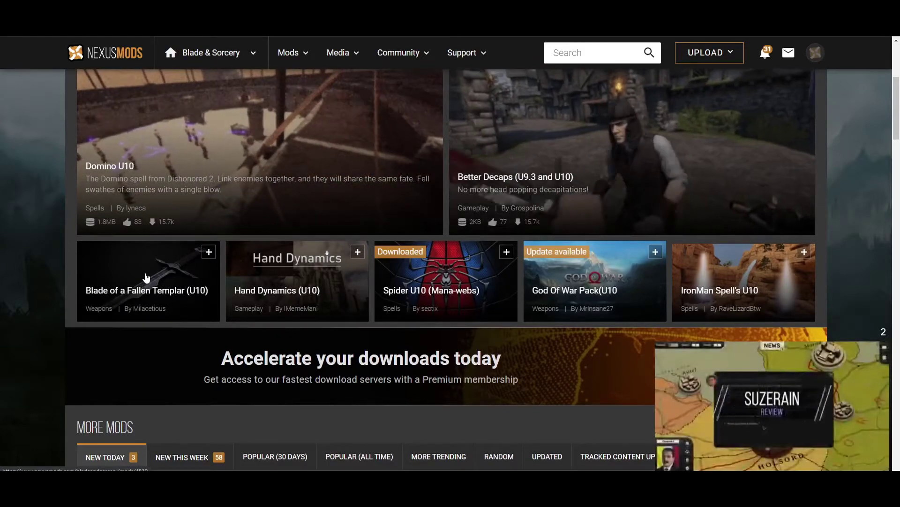
# - Open the Blade of a Fallen Templar (U10) page, skim it, and jump to its Files list
pyautogui.click(175, 275)
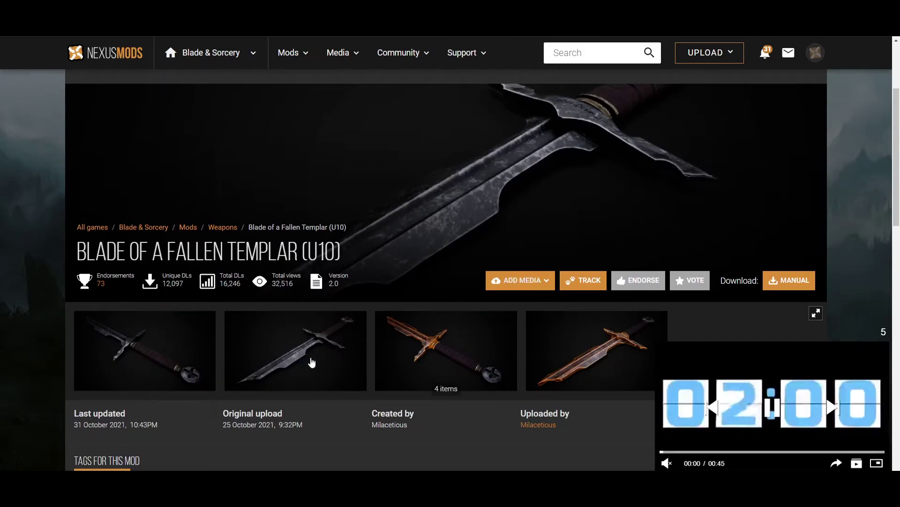
pyautogui.scroll(-3, 513, 334)
pyautogui.scroll(-5, 506, 321)
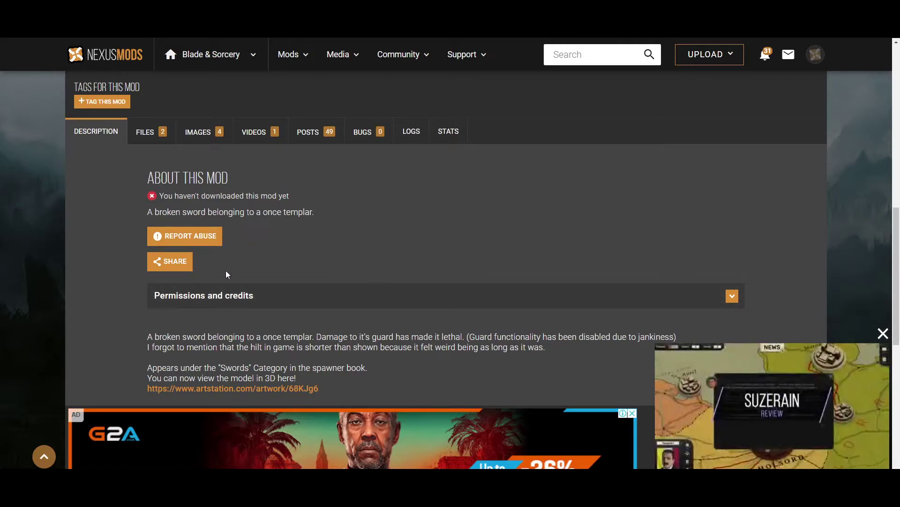
pyautogui.scroll(7, 308, 269)
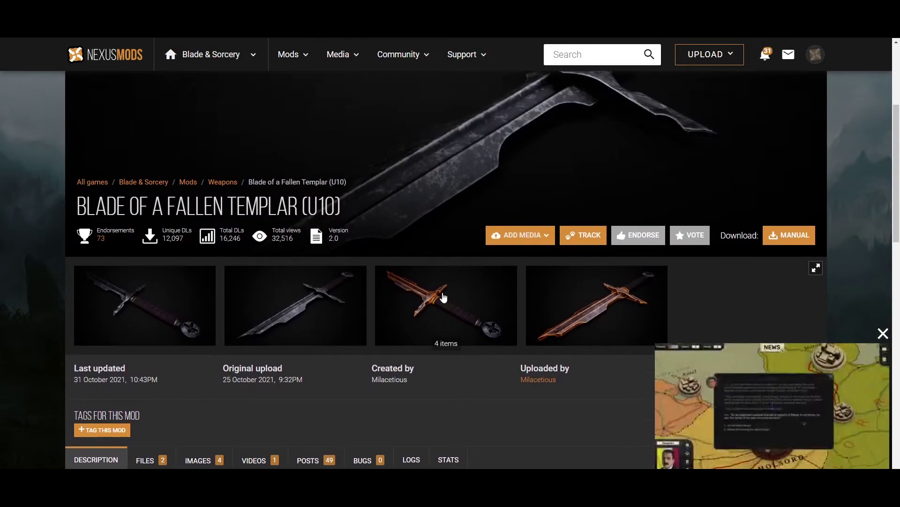
pyautogui.click(798, 236)
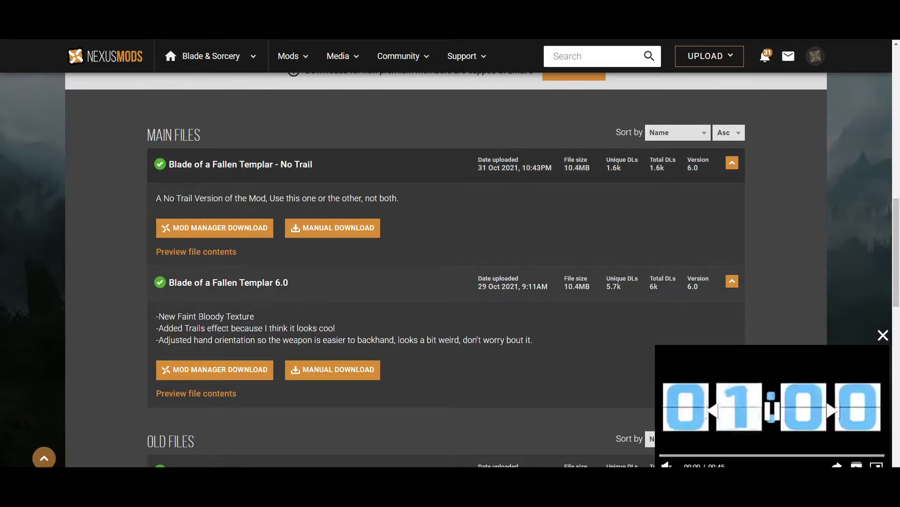
# - Slow-download the Blade of a Fallen Templar - No Trail zip and open it in WinRAR
pyautogui.scroll(1, 298, 332)
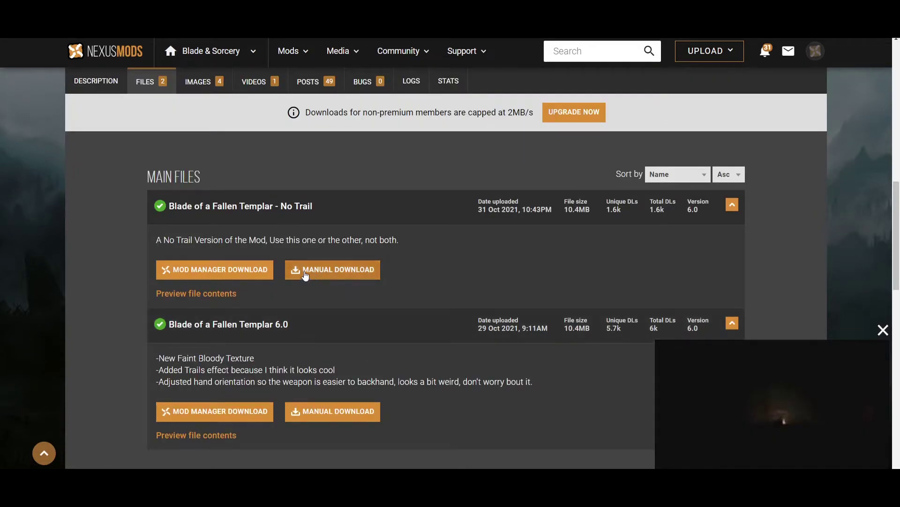
pyautogui.click(333, 280)
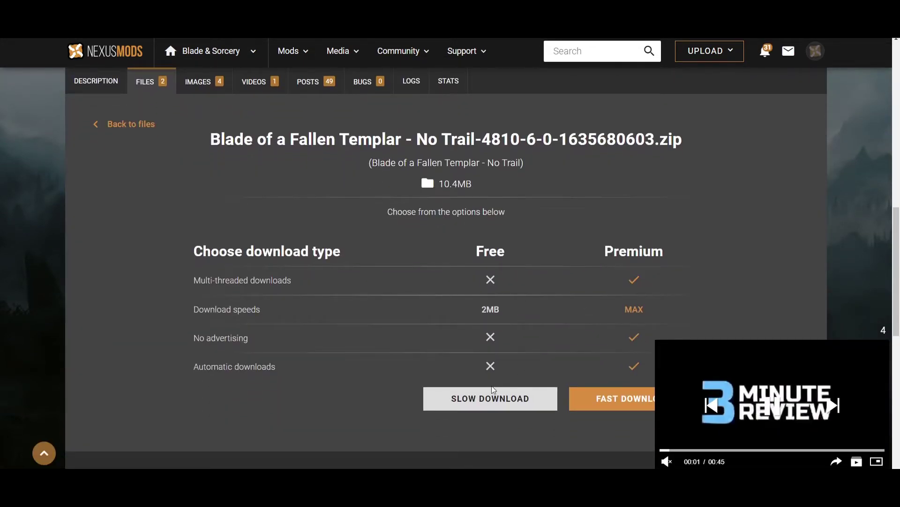
pyautogui.click(494, 396)
pyautogui.scroll(2, 563, 316)
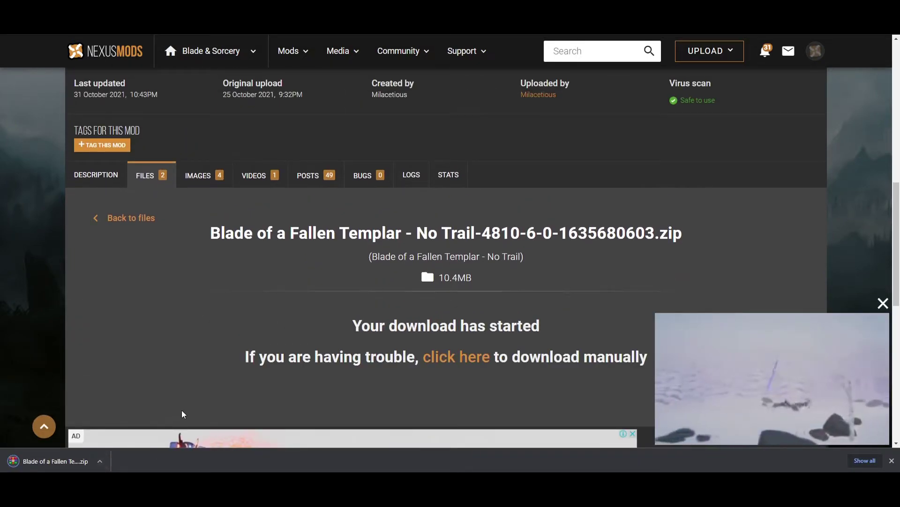
pyautogui.click(68, 462)
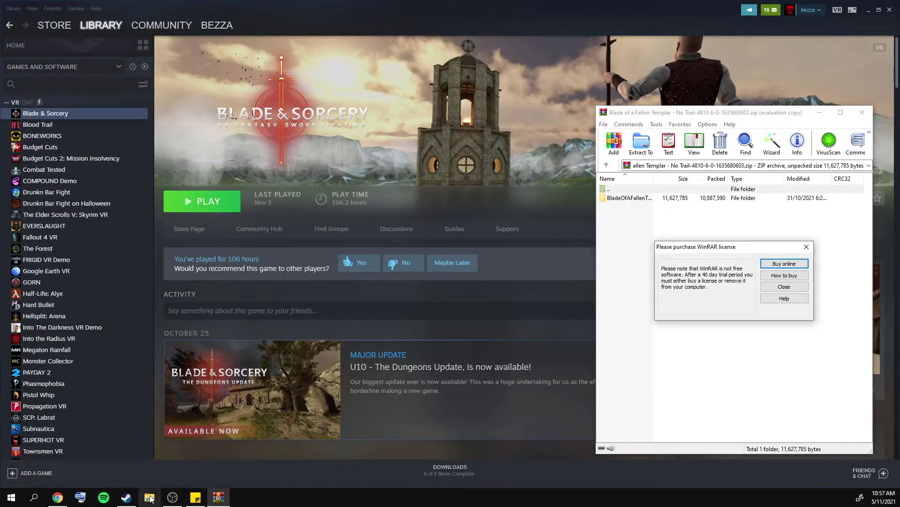
# - Browse Blade & Sorcery's local files from Steam and open StreamingAssets\Mods
pyautogui.rightClick(89, 115)
pyautogui.moveTo(126, 170)
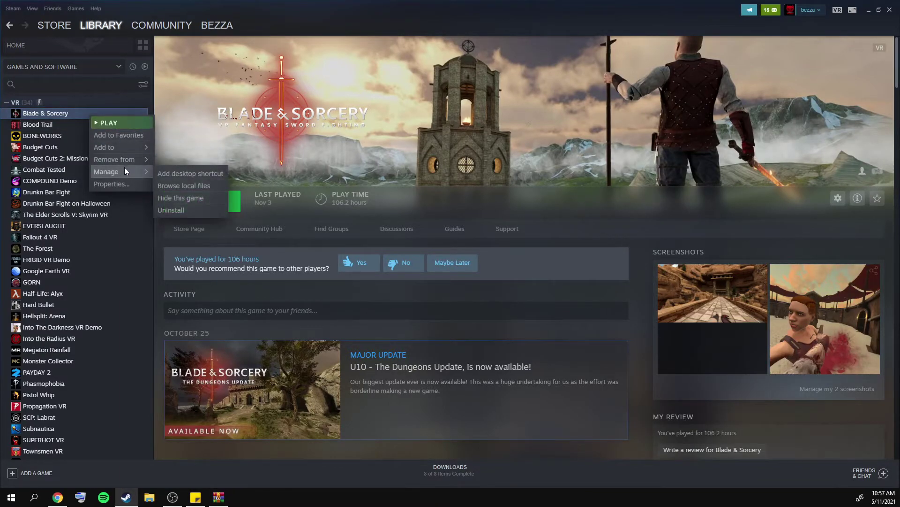
pyautogui.click(196, 186)
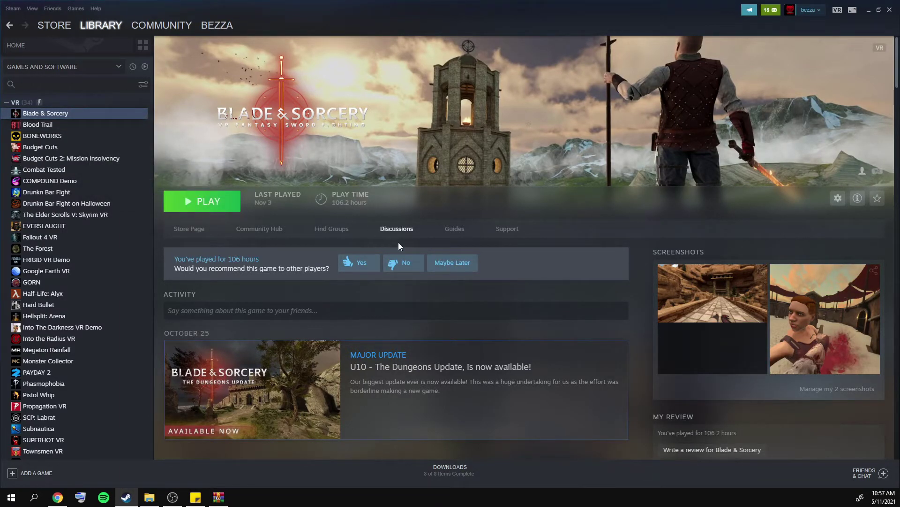
pyautogui.click(150, 497)
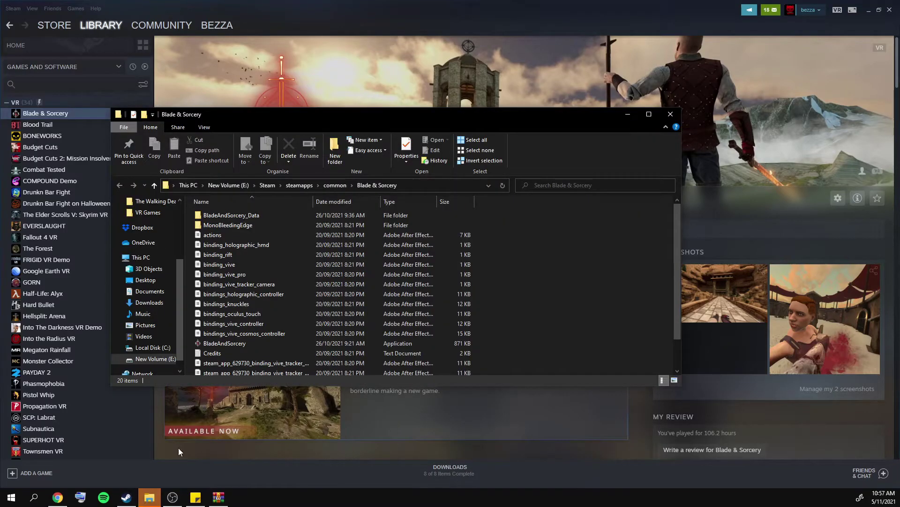
pyautogui.doubleClick(257, 213)
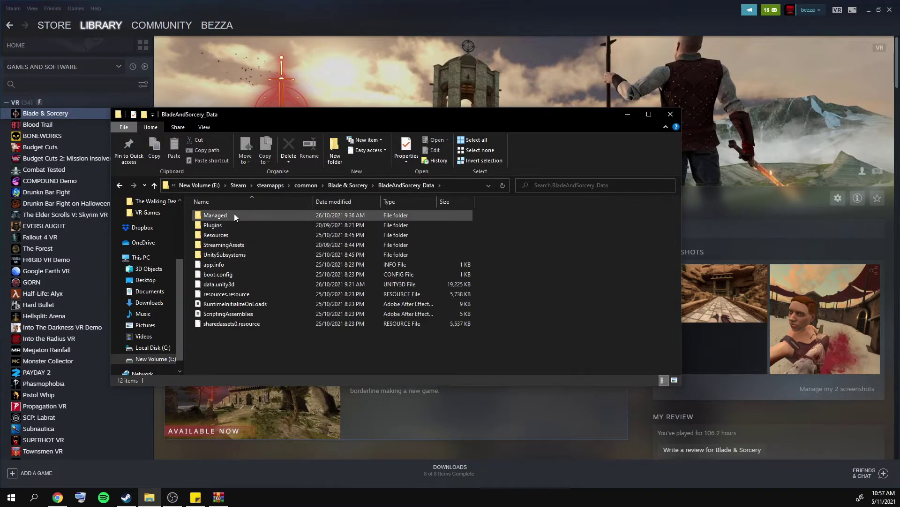
pyautogui.doubleClick(234, 244)
pyautogui.doubleClick(229, 235)
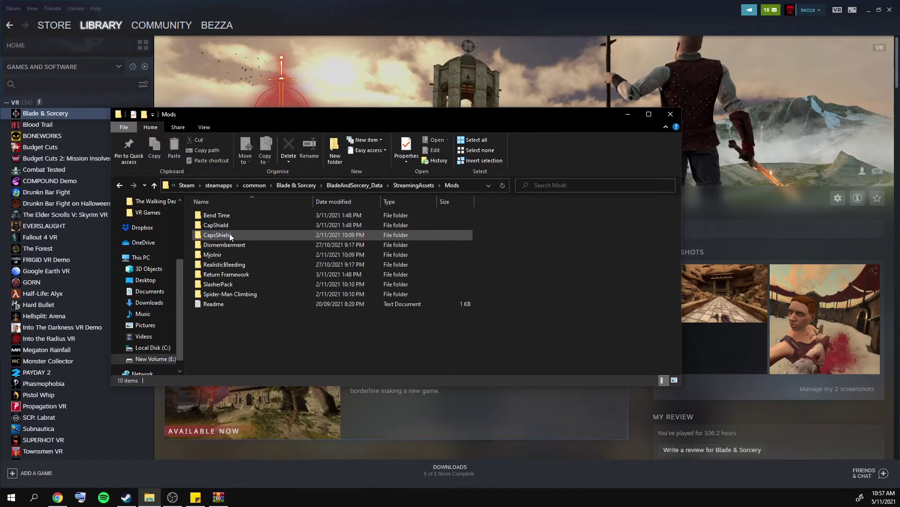
# - Drag BladeOfAFallenTemplarNT from the archive into Mods, then close both windows
pyautogui.click(223, 499)
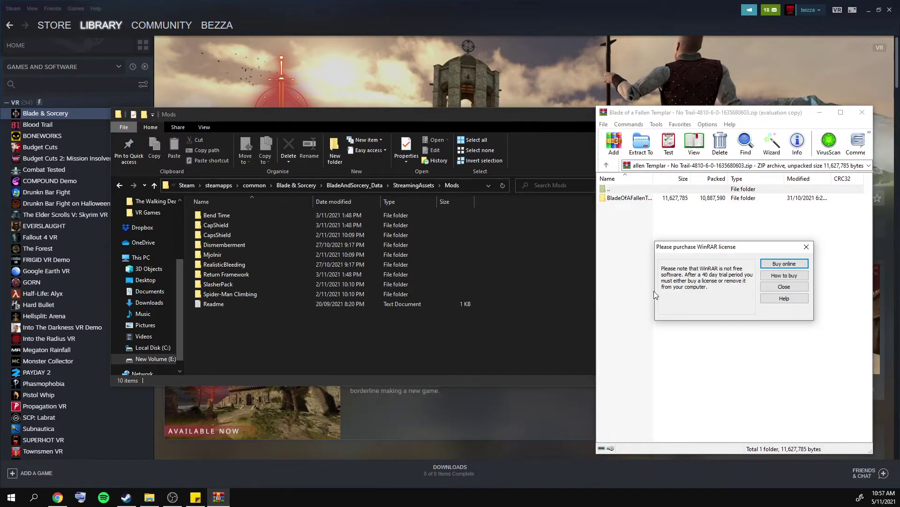
pyautogui.click(806, 248)
pyautogui.click(626, 200)
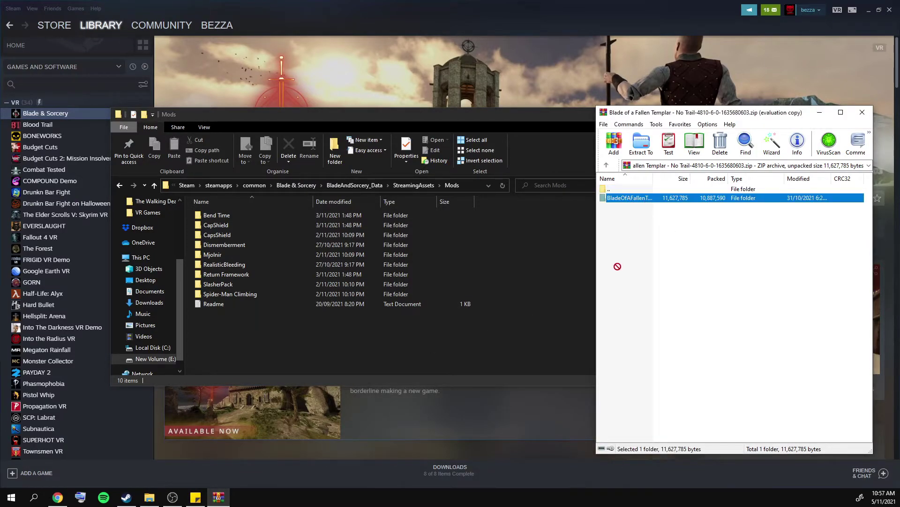
pyautogui.moveTo(254, 353); pyautogui.dragTo(246, 333)
pyautogui.click(247, 334)
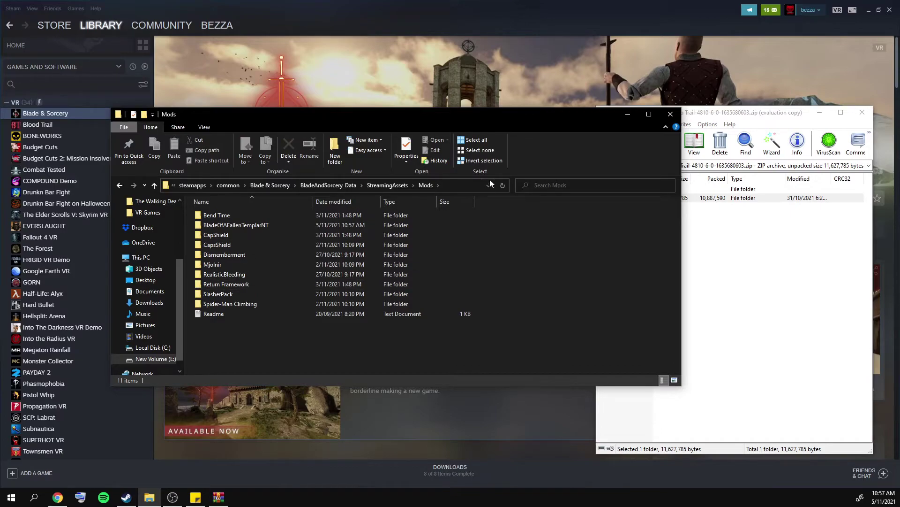
pyautogui.click(670, 114)
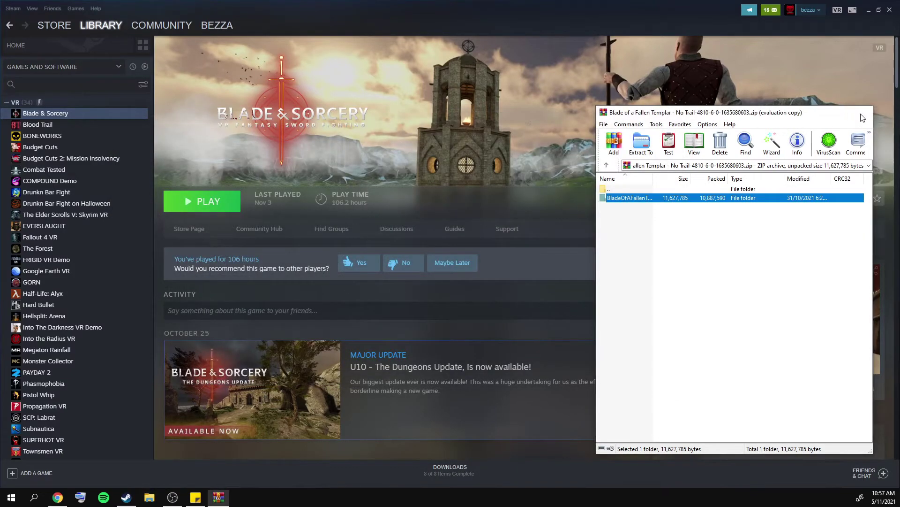
pyautogui.hotkey('alt', 'F4')
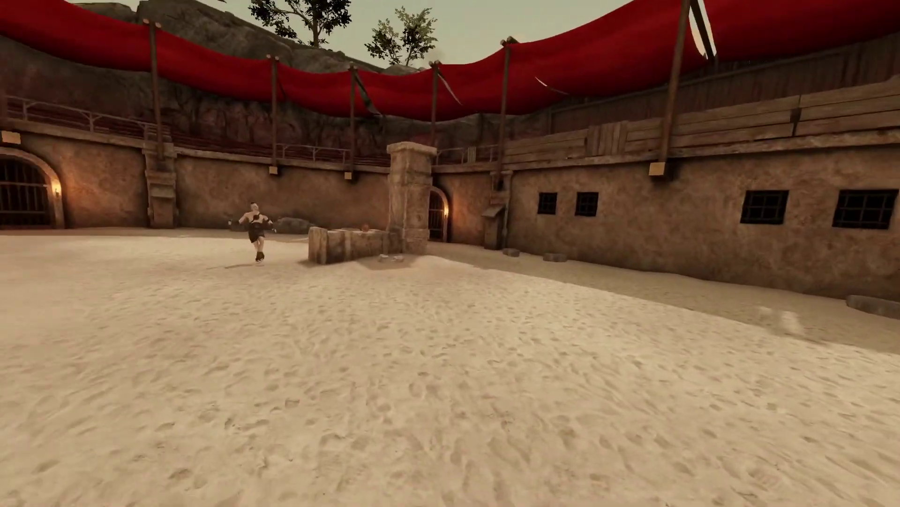
# - Slash the approaching gladiator with the Fallen Templar sword, then grab and behead the female fighter
pyautogui.moveTo(488, 356)
pyautogui.mouseDown()
pyautogui.moveTo(519, 402)
pyautogui.moveTo(516, 431)
pyautogui.mouseUp()
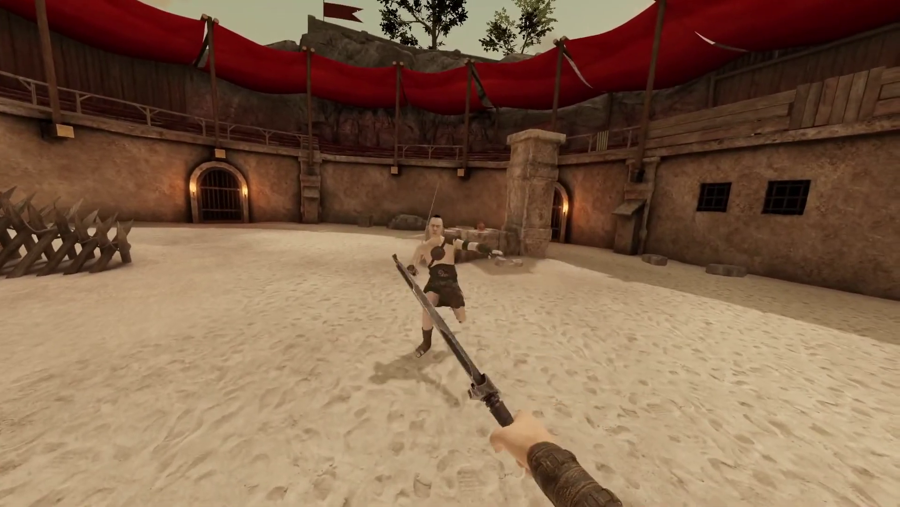
pyautogui.moveTo(451, 441)
pyautogui.mouseDown()
pyautogui.moveTo(462, 387)
pyautogui.moveTo(629, 464)
pyautogui.mouseUp()
pyautogui.moveTo(263, 323)
pyautogui.mouseDown()
pyautogui.moveTo(469, 244)
pyautogui.moveTo(402, 341)
pyautogui.moveTo(432, 352)
pyautogui.moveTo(366, 338)
pyautogui.moveTo(402, 432)
pyautogui.moveTo(402, 402)
pyautogui.moveTo(342, 402)
pyautogui.moveTo(372, 392)
pyautogui.moveTo(331, 402)
pyautogui.moveTo(362, 412)
pyautogui.moveTo(385, 436)
pyautogui.moveTo(352, 286)
pyautogui.moveTo(413, 483)
pyautogui.mouseUp()
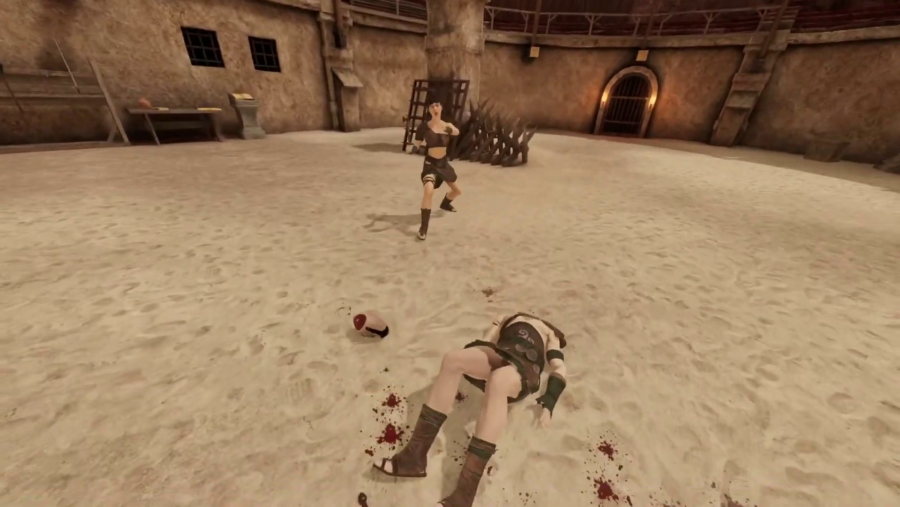
pyautogui.moveTo(356, 492)
pyautogui.mouseDown()
pyautogui.moveTo(221, 361)
pyautogui.moveTo(155, 375)
pyautogui.mouseUp()
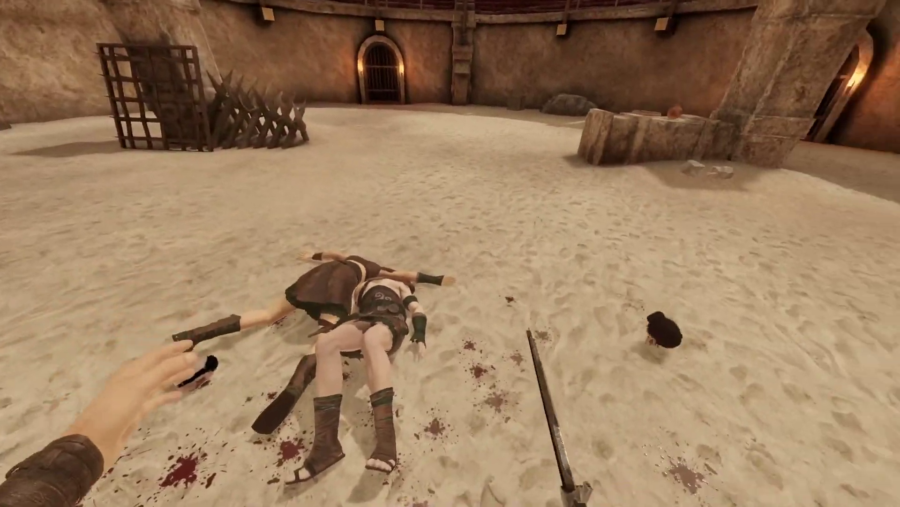